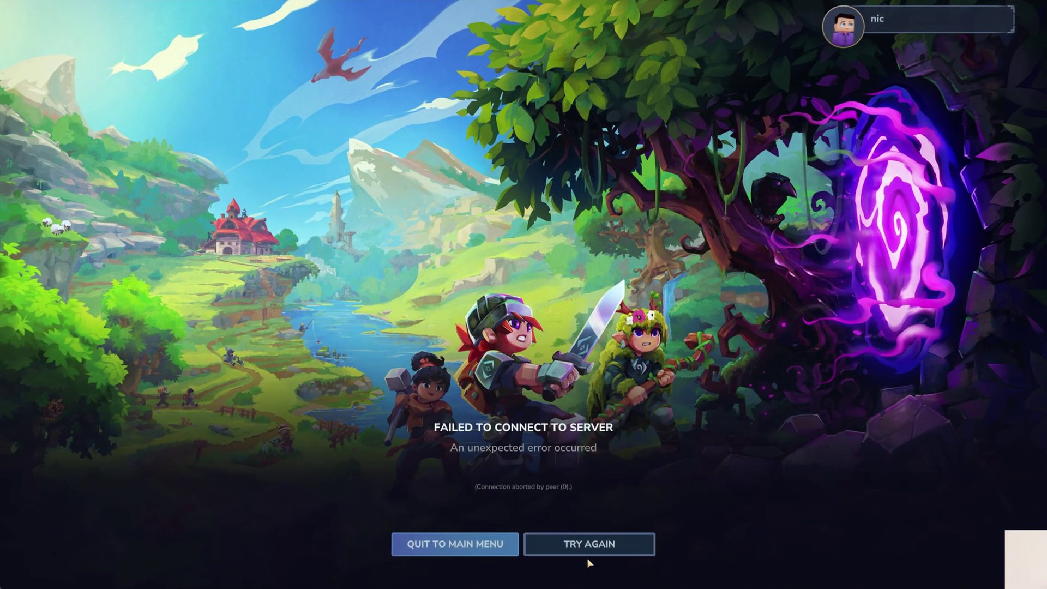
# Step: Launch run.bat from the Hytale Server folder and retry connecting in Hytale
pyautogui.hotkey('alt', 'Tab')
pyautogui.doubleClick(358, 318)
pyautogui.click(321, 523)
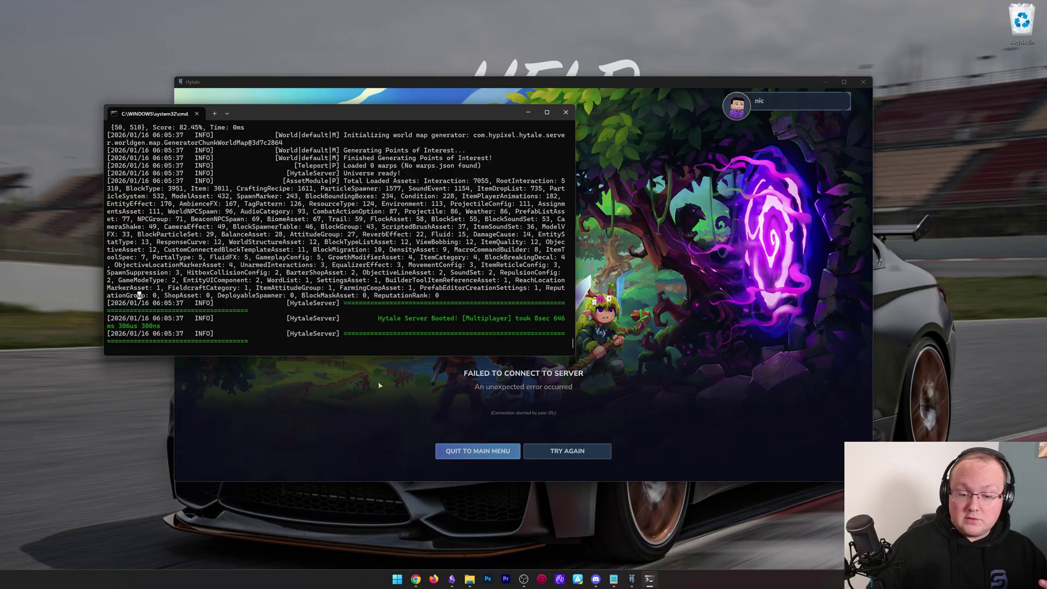
pyautogui.click(450, 515)
pyautogui.click(594, 451)
# Step: Run 'auth status' and then 'auth login device' in the server console
pyautogui.click(157, 288)
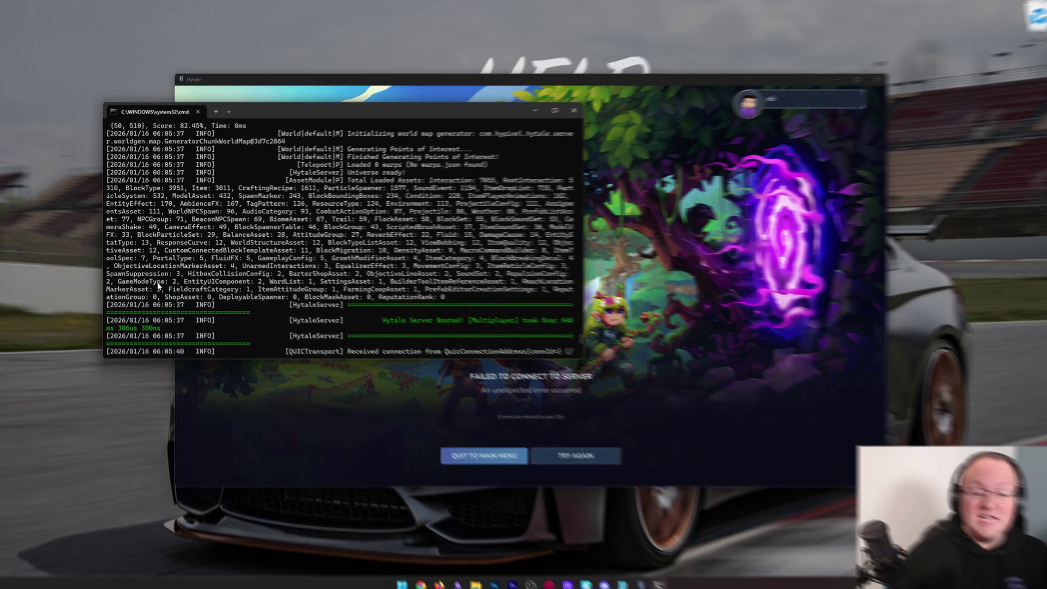
pyautogui.scroll(-6, 158, 286)
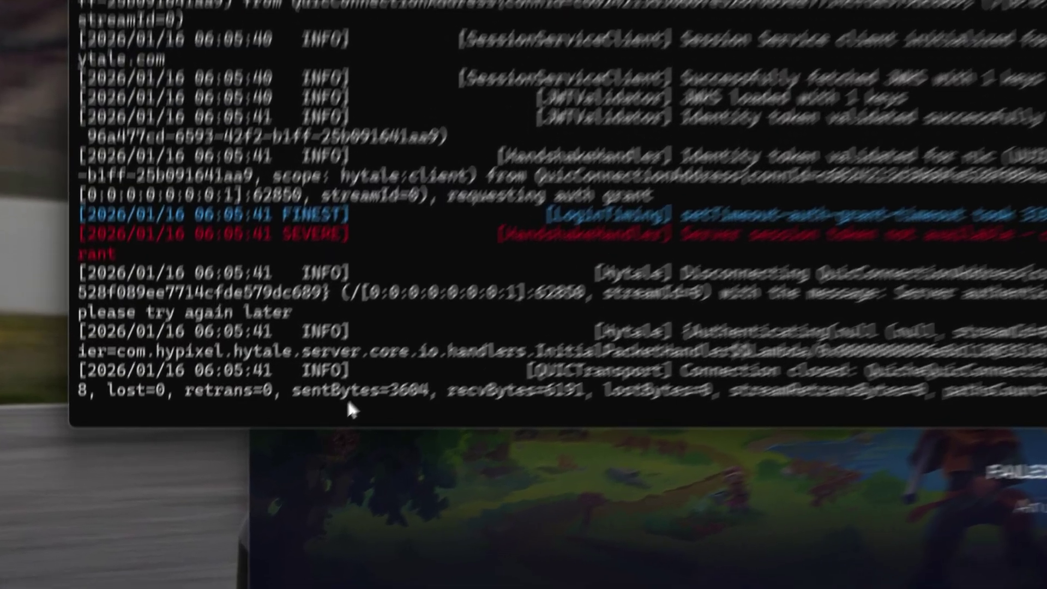
pyautogui.write('auth status')
pyautogui.press('Return')
pyautogui.write('auth login device')
pyautogui.press('Return')
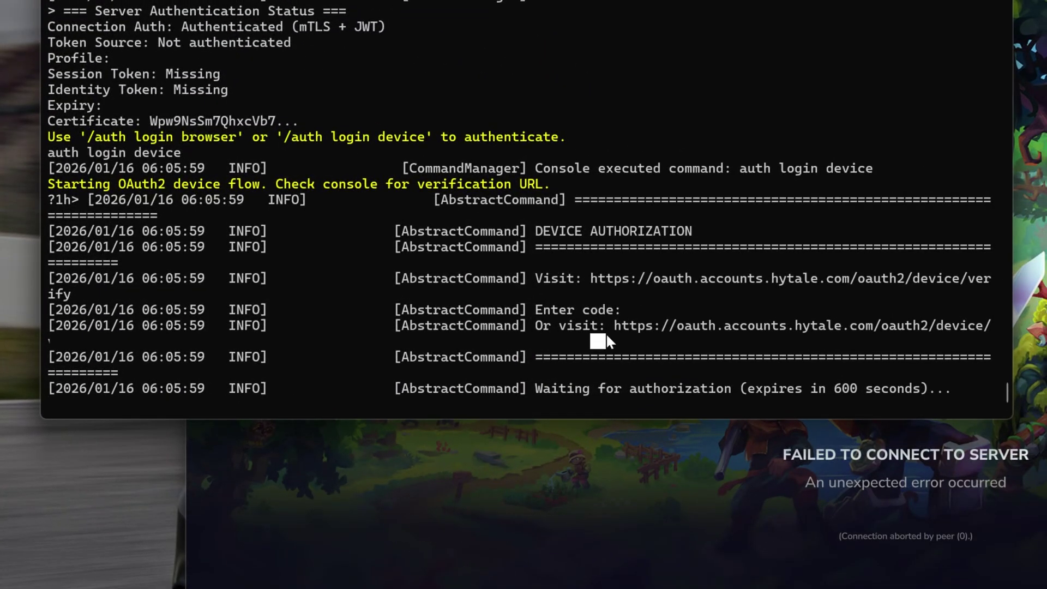
# Step: Copy the console's device login URL and approve the Authorize Device request in the browser
pyautogui.click(544, 349)
pyautogui.moveTo(615, 326); pyautogui.dragTo(289, 353)
pyautogui.rightClick(221, 371)
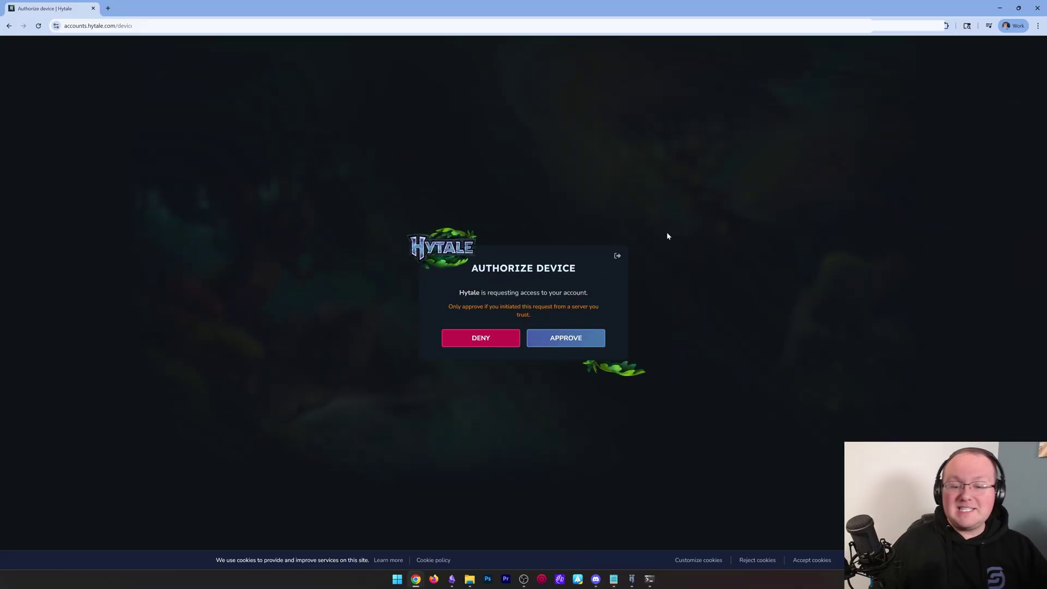
pyautogui.click(563, 341)
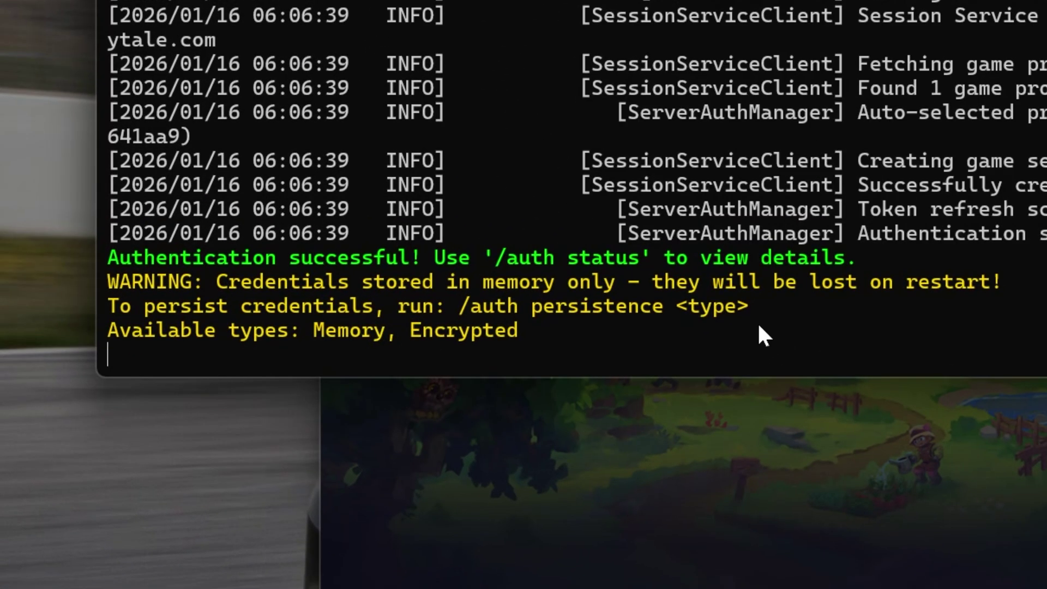
# Step: Rerun 'auth status' in the console and retry the connection to spawn into the world
pyautogui.press('Up')
pyautogui.press('Up')
pyautogui.press('Return')
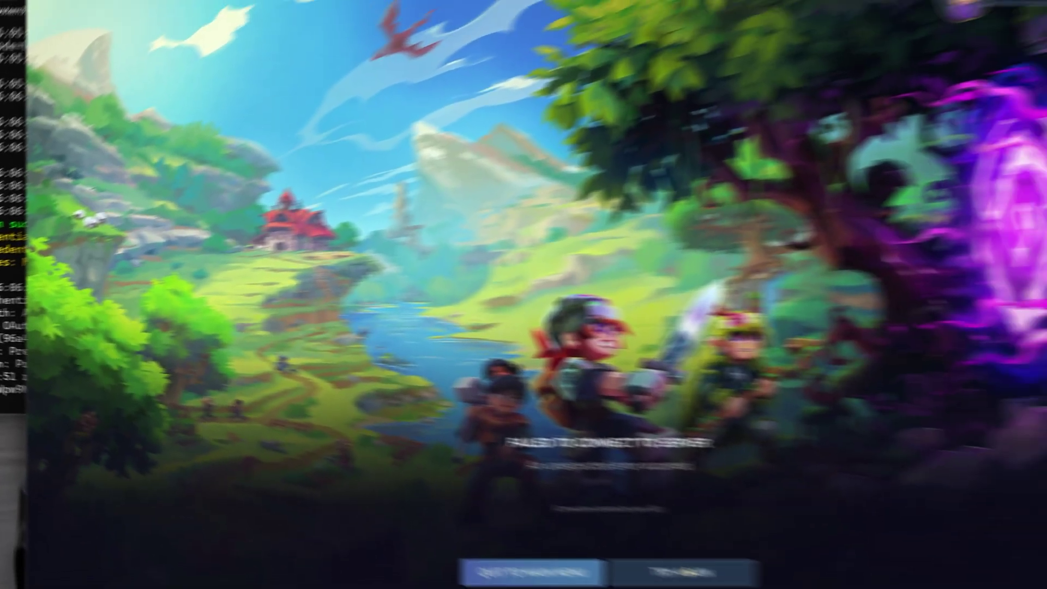
pyautogui.click(593, 549)
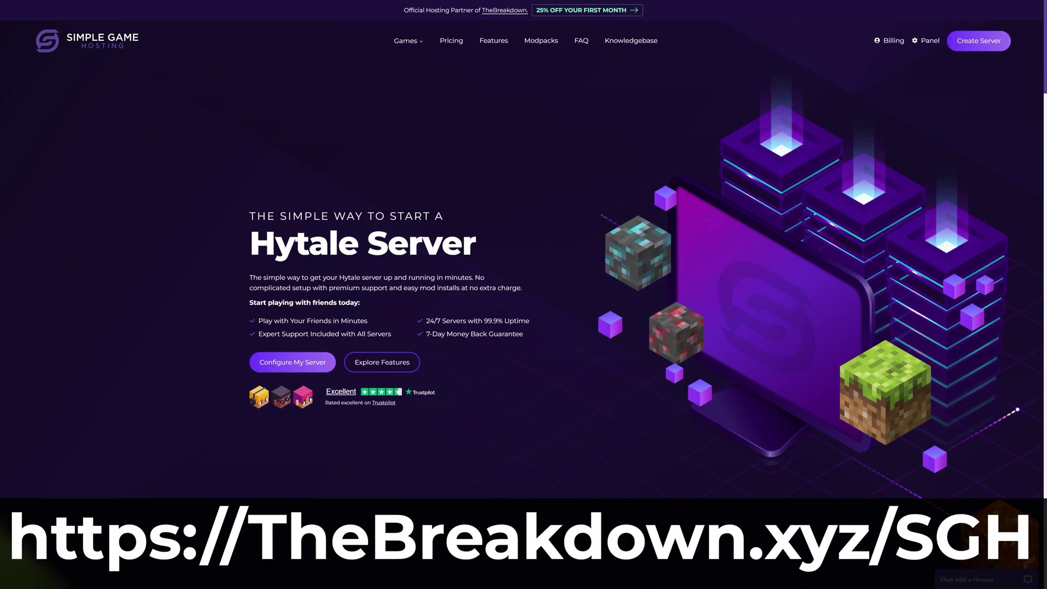
# Step: Save the server settings and restart the server in the hosting panel
pyautogui.scroll(-6, 379, 333)
pyautogui.scroll(-15, 448, 388)
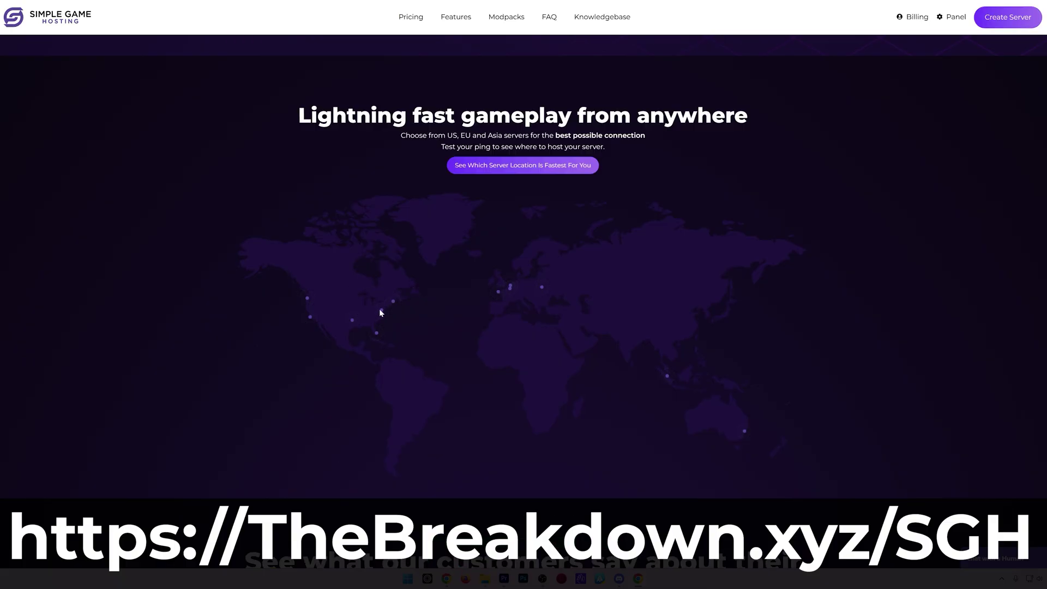
pyautogui.moveTo(378, 337)
pyautogui.scroll(10, 457, 110)
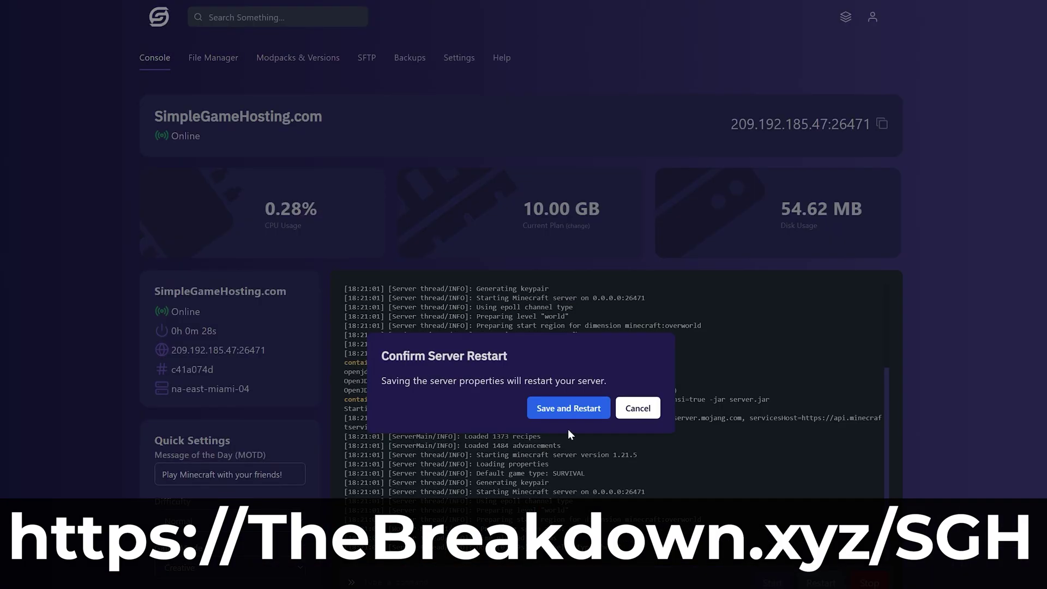
pyautogui.click(575, 419)
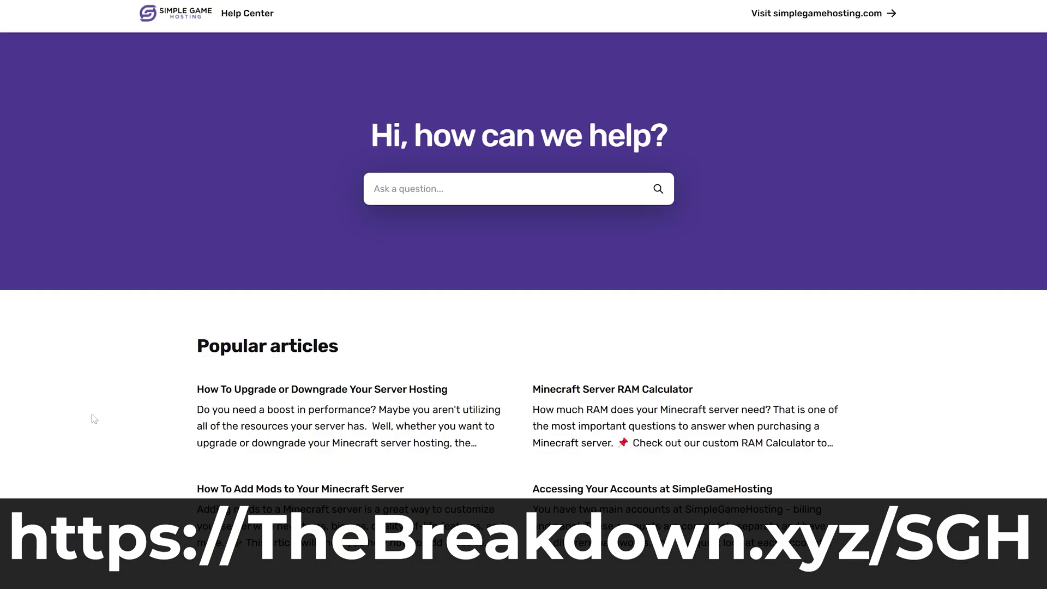
# Step: Start a new server backup from the Backups page
pyautogui.scroll(-6, 92, 418)
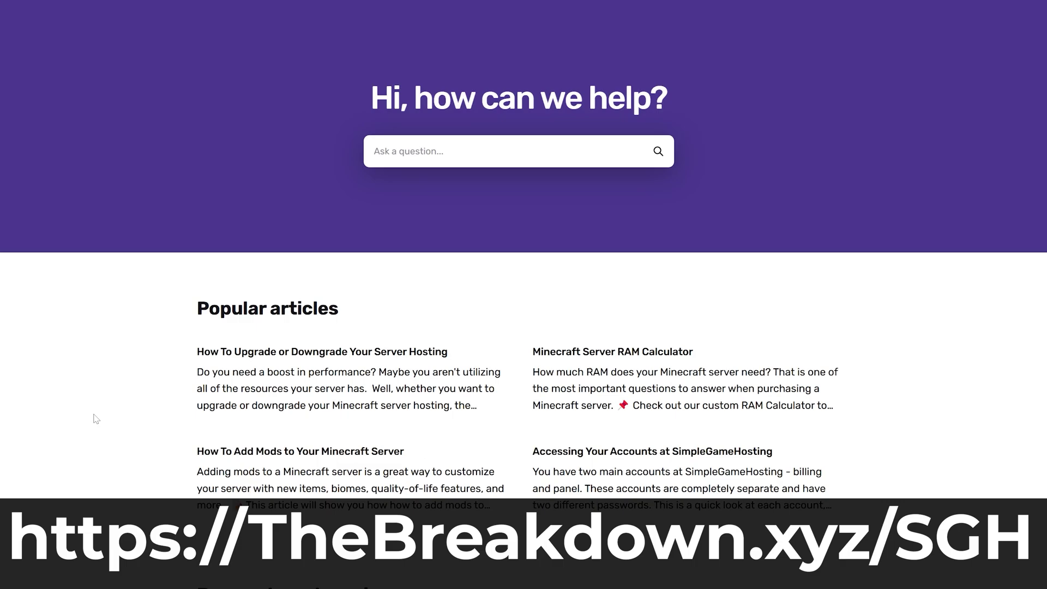
pyautogui.scroll(6, 95, 388)
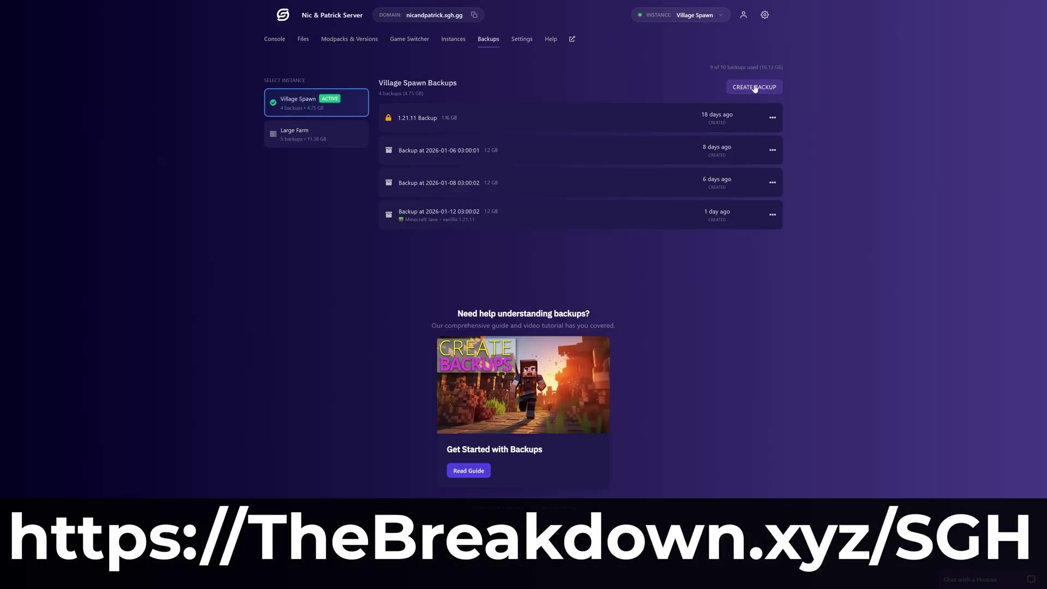
pyautogui.click(753, 88)
pyautogui.click(688, 327)
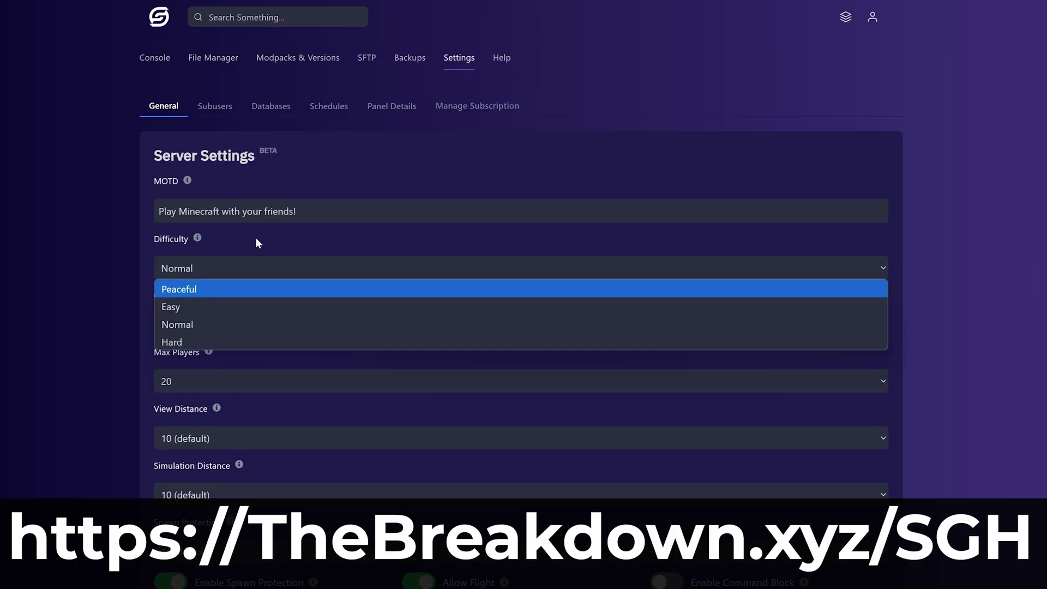
# Step: Keep Normal difficulty and Survival game mode, toggling Spawn Protection off and back on
pyautogui.click(258, 242)
pyautogui.click(258, 318)
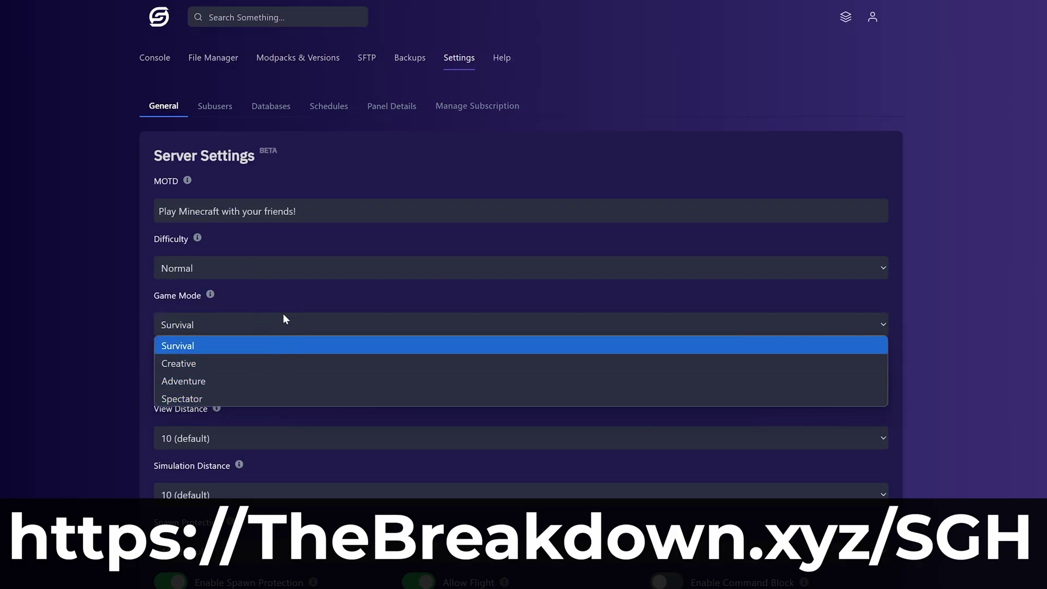
pyautogui.click(283, 319)
pyautogui.scroll(-7, 285, 299)
pyautogui.click(174, 222)
pyautogui.click(173, 223)
# Step: Enable Hardcore mode, then leave the server for Hytale's main menu
pyautogui.click(419, 259)
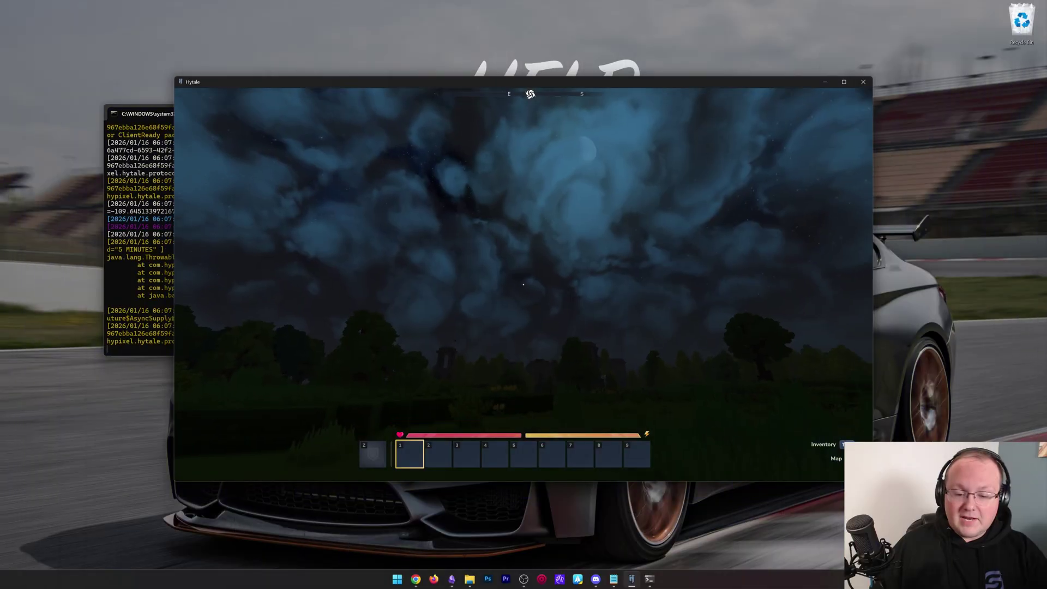
pyautogui.press('Escape')
pyautogui.click(271, 319)
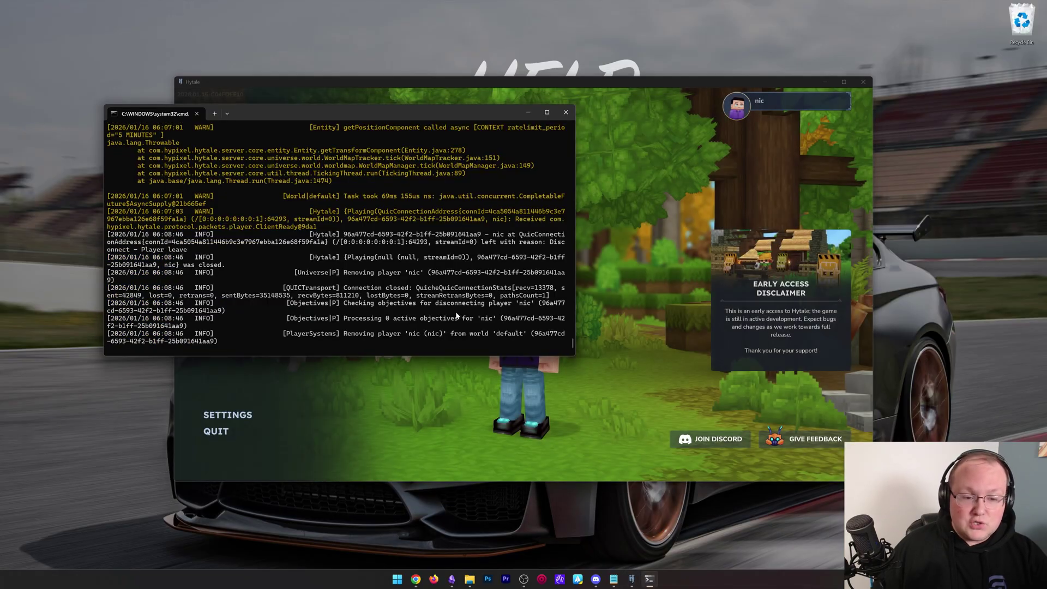
pyautogui.click(609, 327)
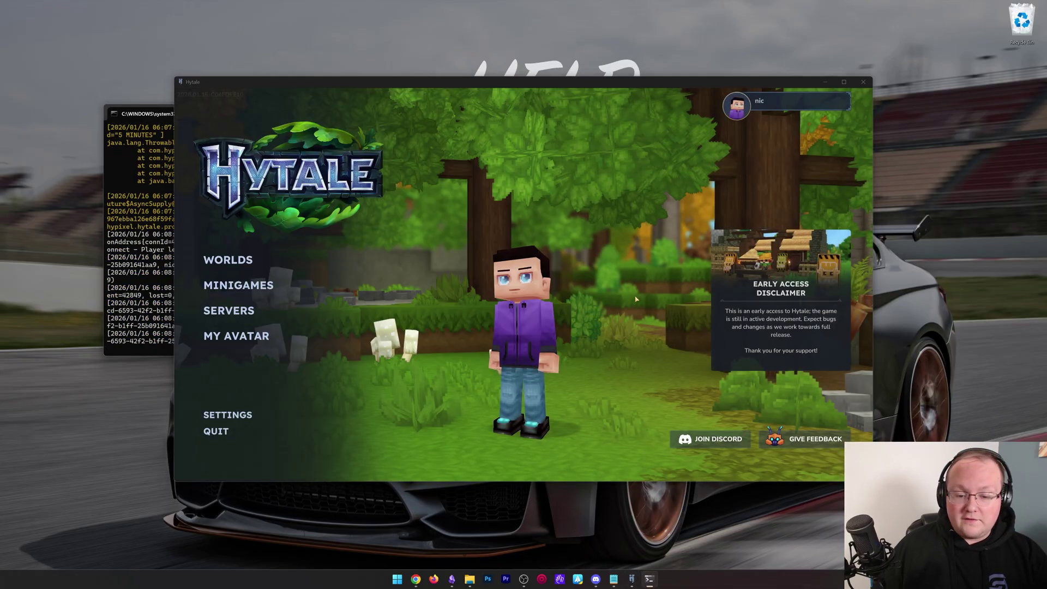
# Step: Launch the Windows Settings app by searching 'settings' from Start
pyautogui.click(399, 579)
pyautogui.write('settings')
pyautogui.press('Return')
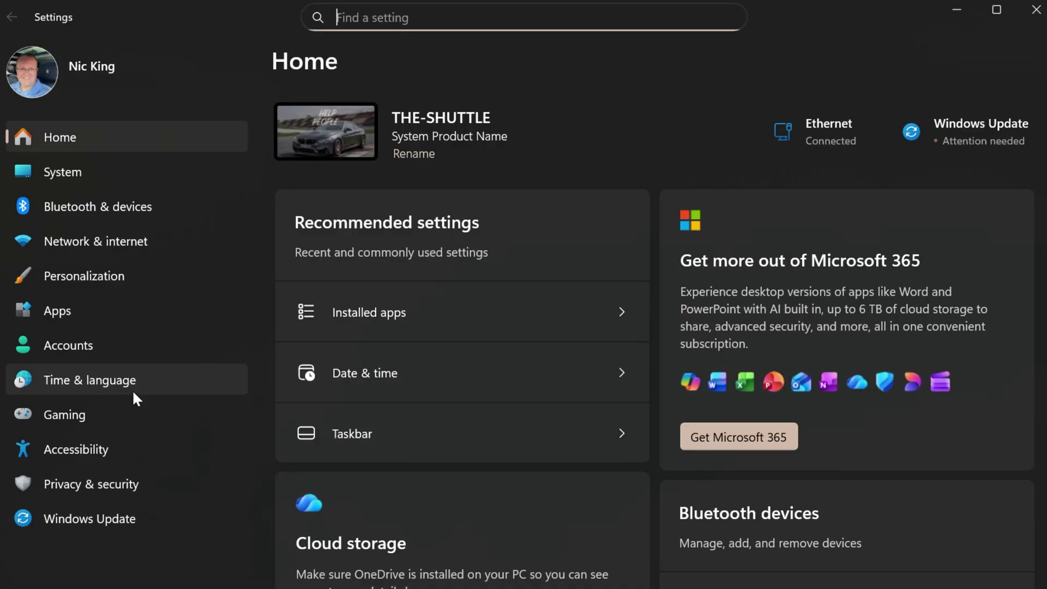
# Step: Use Sync now under Time & language > Date & time to resync the system clock
pyautogui.click(133, 391)
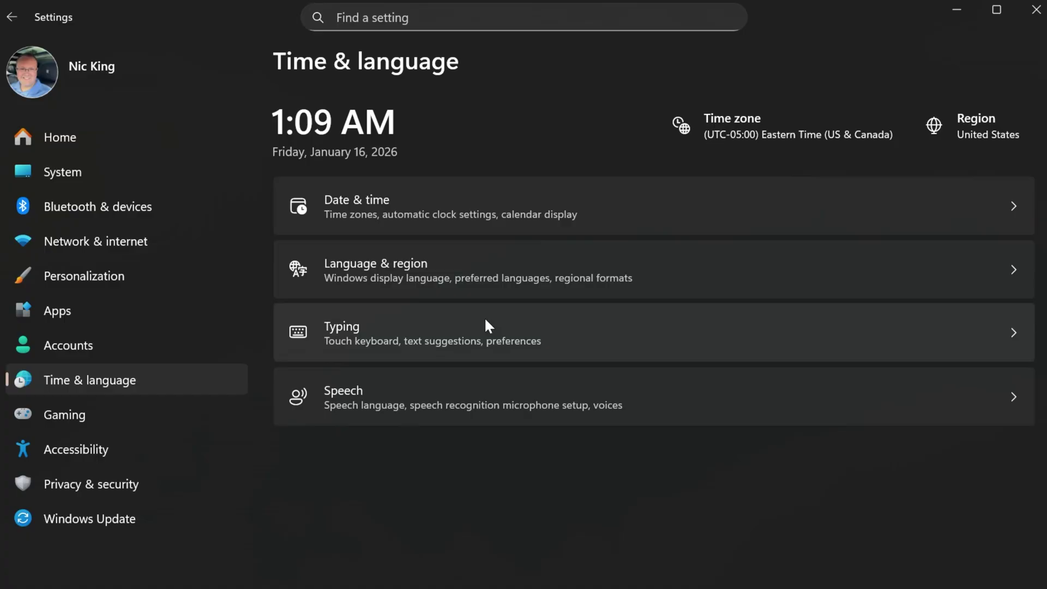
pyautogui.click(476, 216)
pyautogui.scroll(-5, 584, 316)
pyautogui.scroll(-3, 593, 323)
pyautogui.click(901, 195)
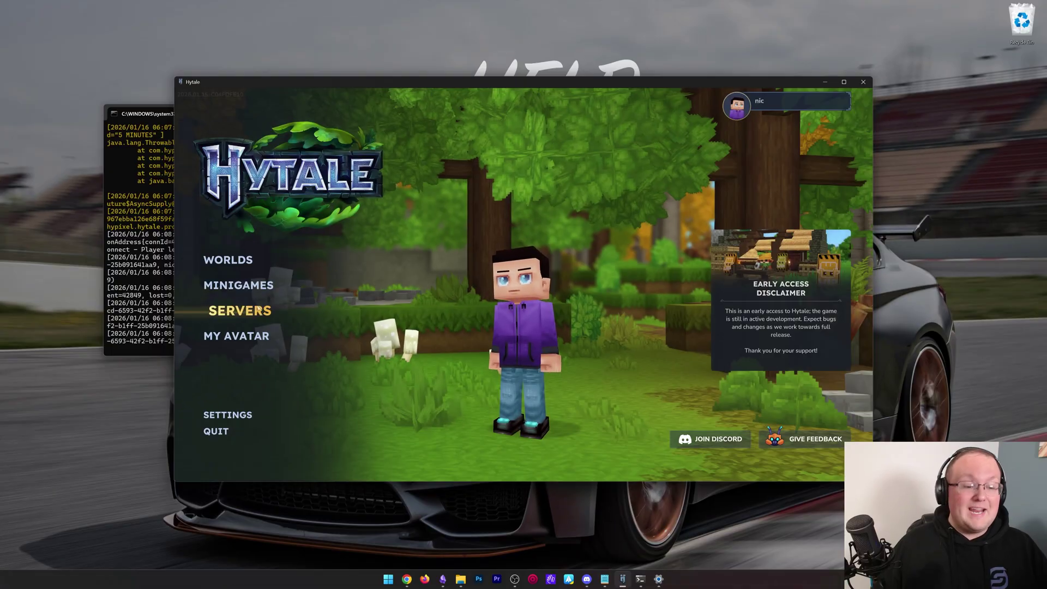
# Step: Select the Public IP server in Hytale's favourites list and start a Windows search
pyautogui.click(258, 309)
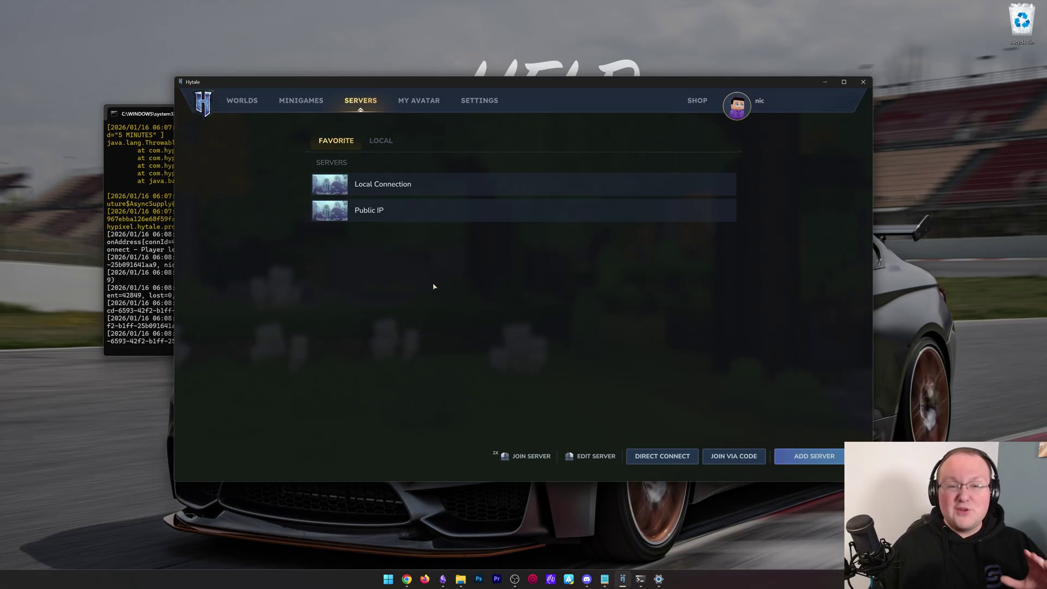
pyautogui.click(475, 221)
pyautogui.press('super')
# Step: Open Windows Defender Firewall's list of apps allowed through the firewall
pyautogui.write('wind')
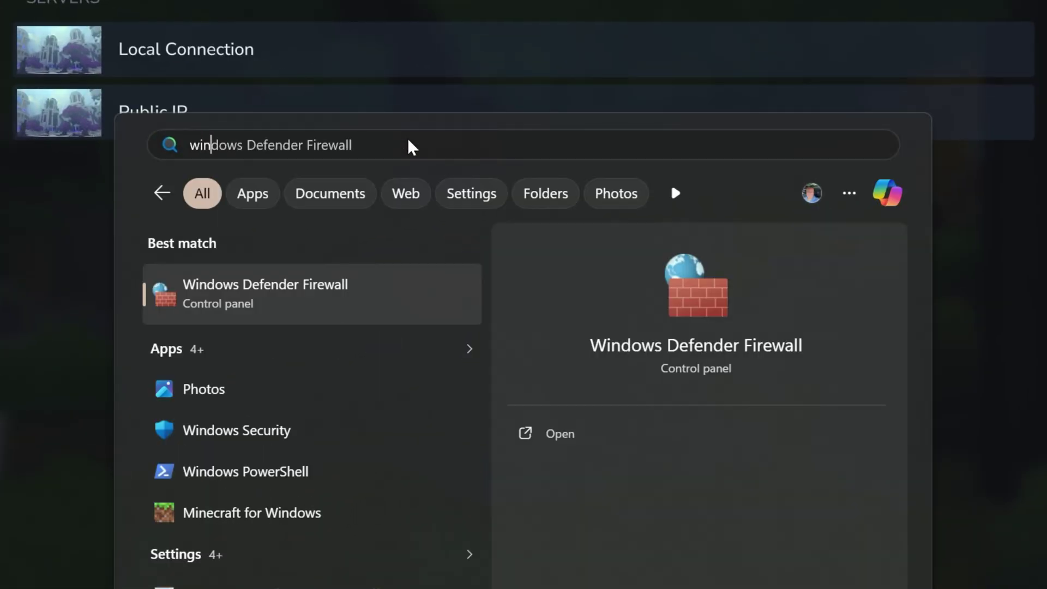
pyautogui.click(298, 297)
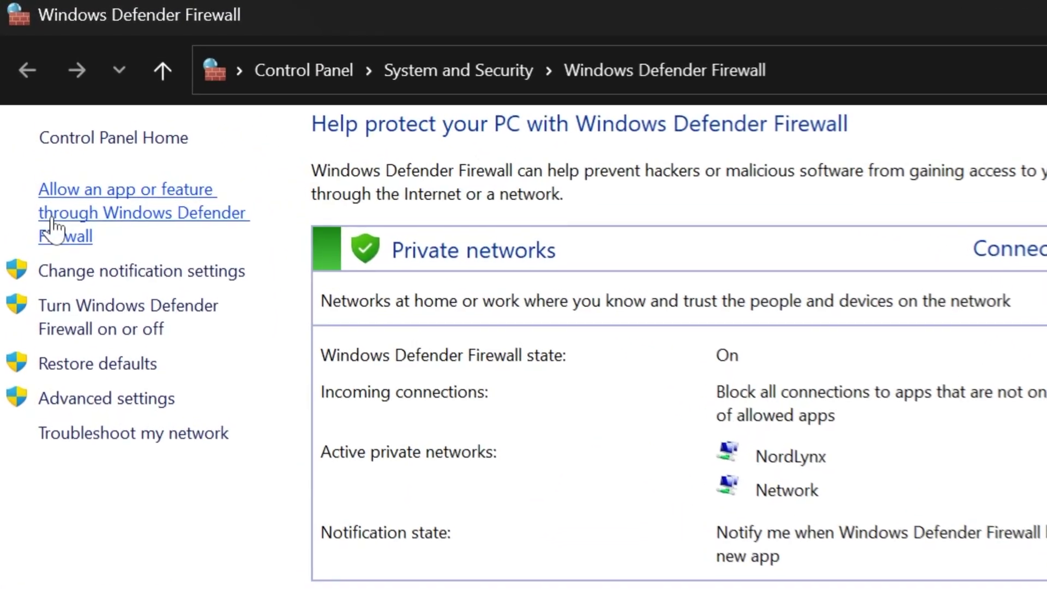
pyautogui.click(87, 235)
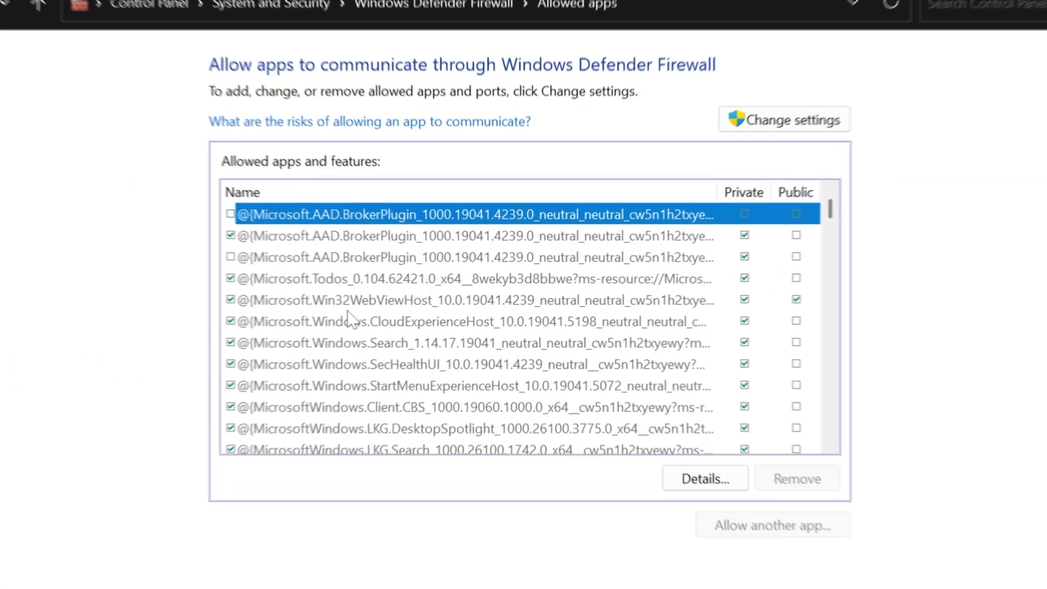
# Step: Check the Hytale Client, Hytale JRE and both Pre-Release entries in the list
pyautogui.scroll(-20, 376, 317)
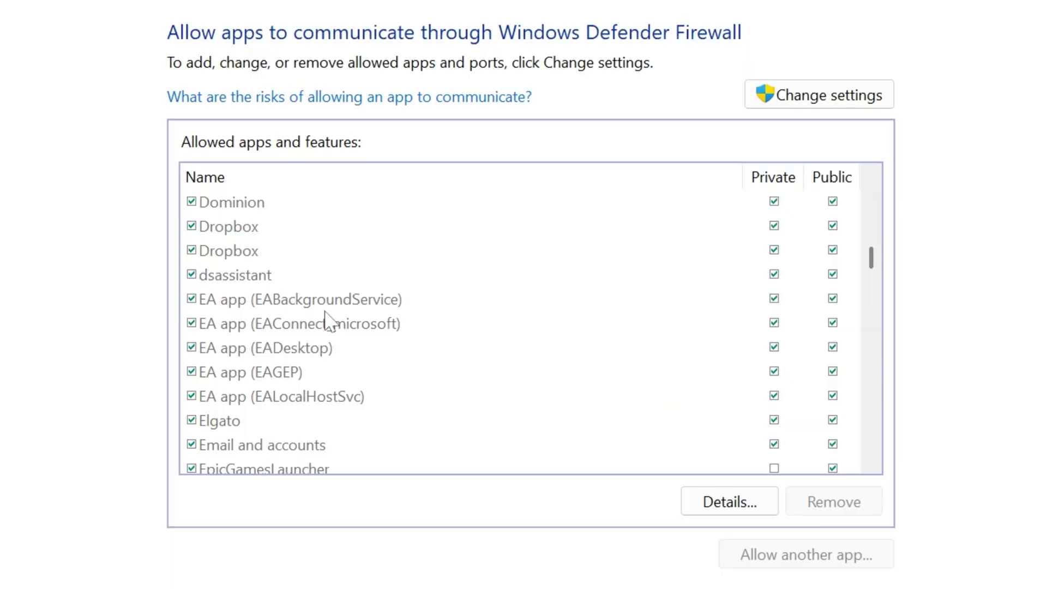
pyautogui.scroll(-12, 327, 322)
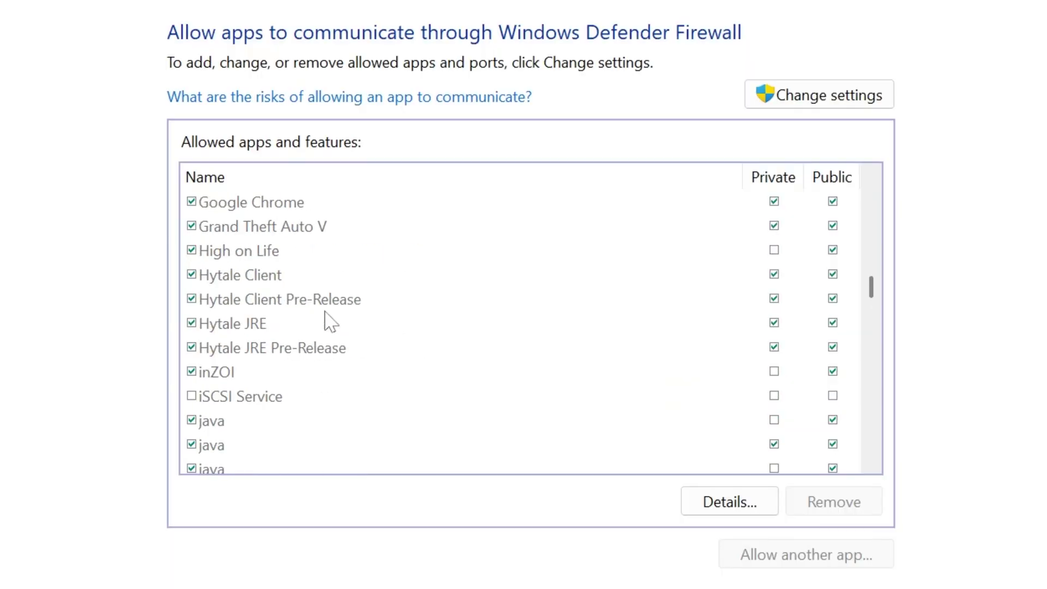
pyautogui.click(253, 275)
pyautogui.click(271, 303)
pyautogui.click(272, 325)
pyautogui.click(315, 350)
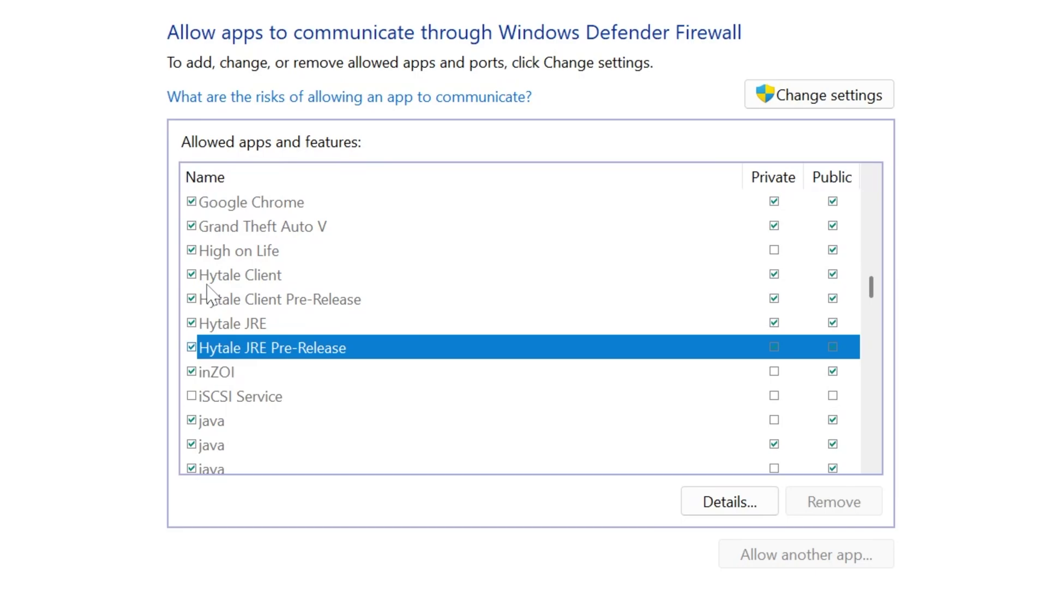
# Step: Unlock the list with Change settings and inspect the Hytale JRE Pre-Release details
pyautogui.click(824, 103)
pyautogui.doubleClick(783, 356)
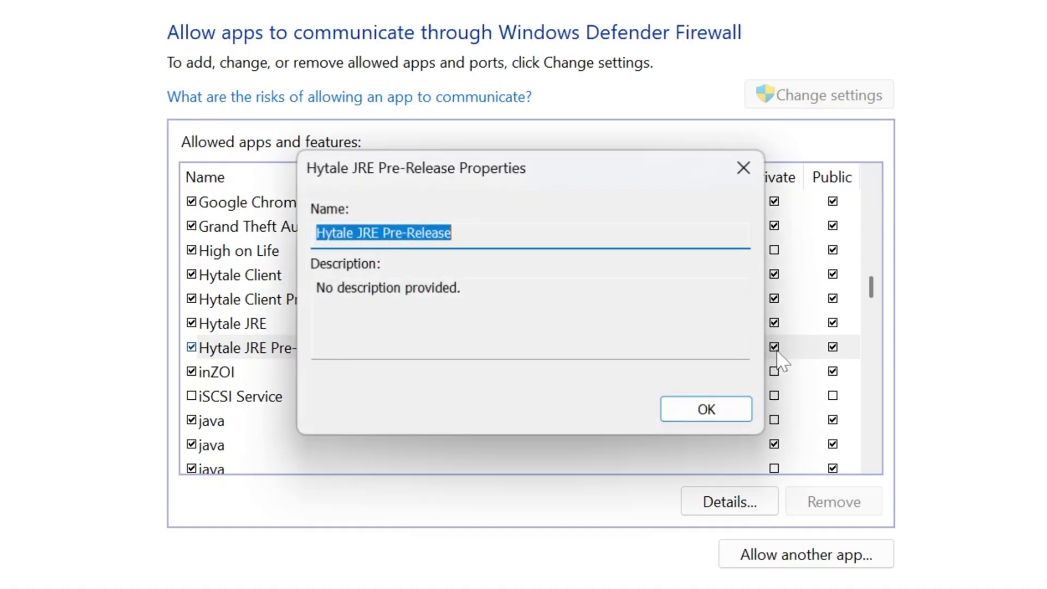
pyautogui.click(763, 180)
# Step: Review the java entries and confirm the allowed-apps list with OK
pyautogui.scroll(-1, 504, 329)
pyautogui.scroll(-2, 306, 310)
pyautogui.scroll(-7, 295, 251)
pyautogui.scroll(-2, 235, 237)
pyautogui.scroll(6, 790, 264)
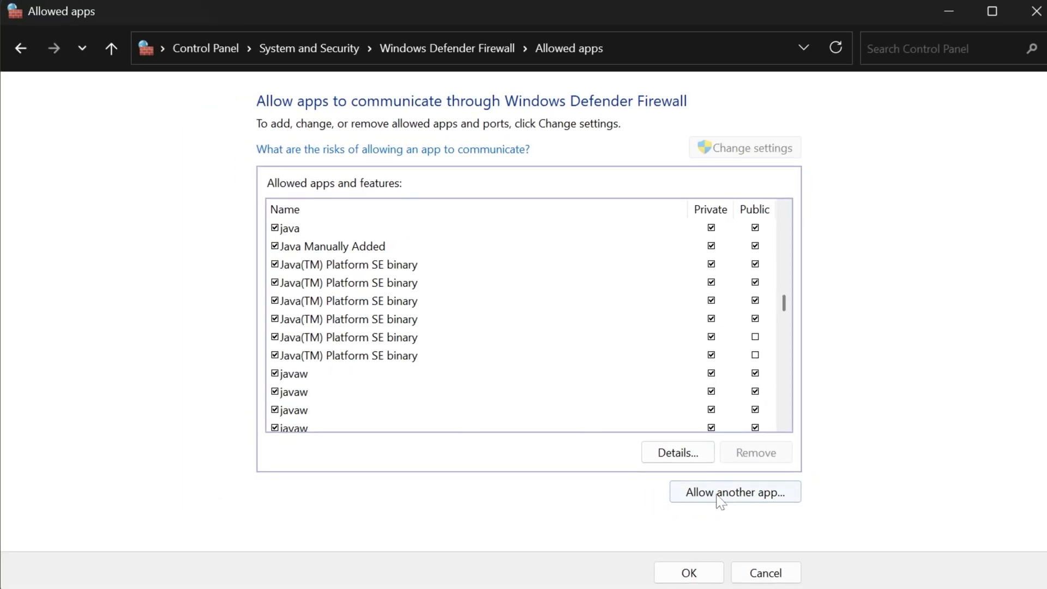
pyautogui.click(678, 568)
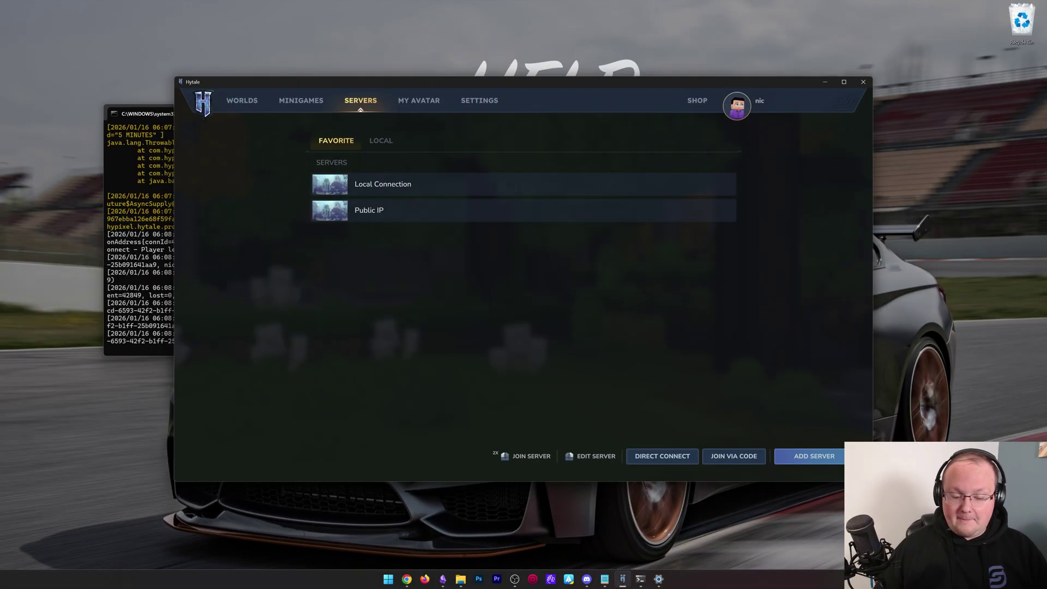
# Step: Find Network Connections via 'view netw' and open the Ethernet adapter's Properties
pyautogui.press('super')
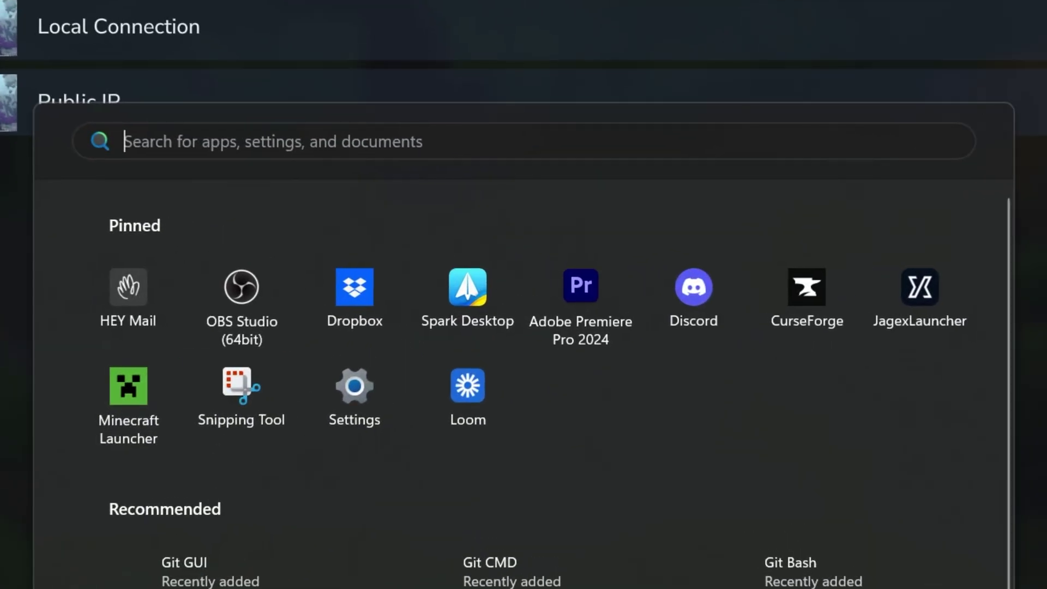
pyautogui.write('view netw')
pyautogui.click(89, 345)
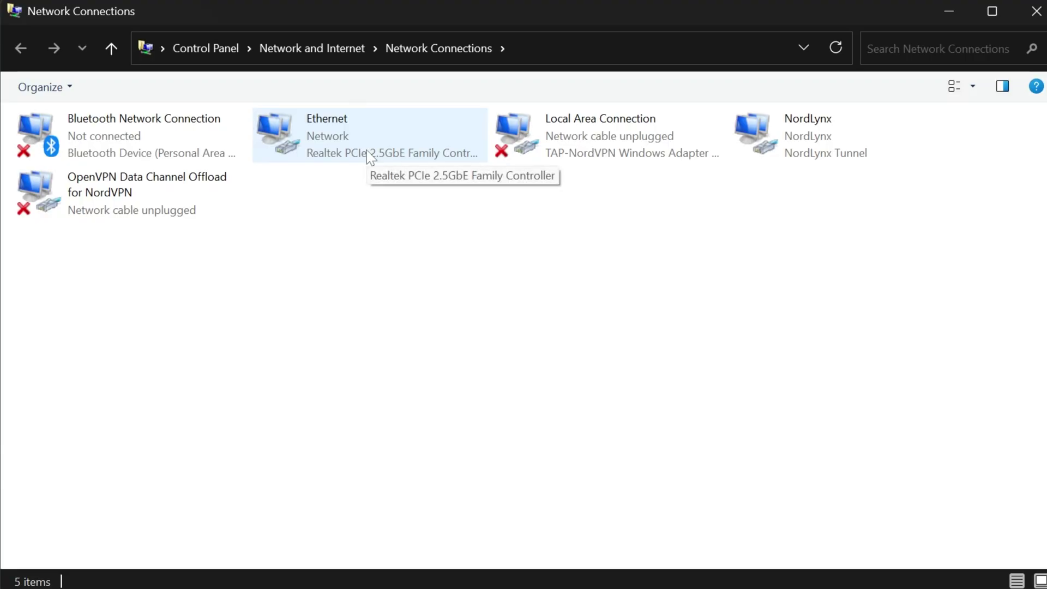
pyautogui.rightClick(361, 139)
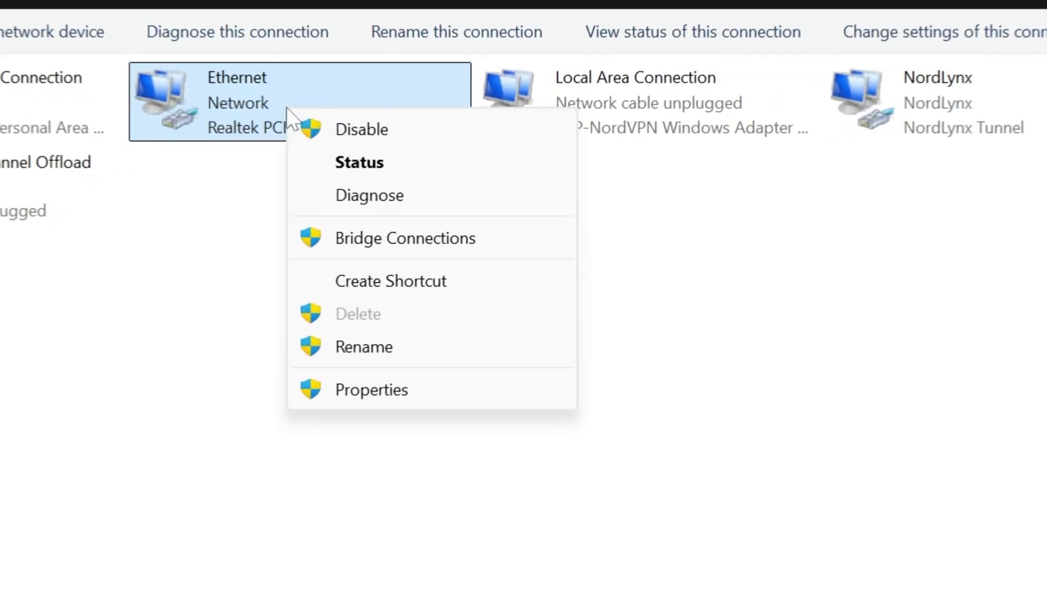
pyautogui.click(401, 389)
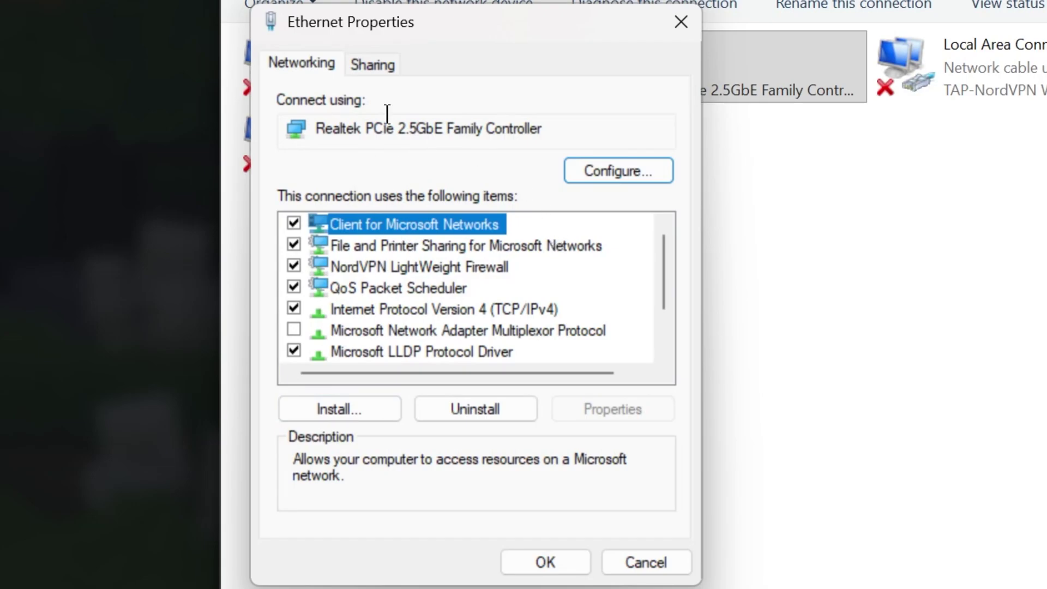
# Step: Open the Realtek PCIe 2.5GbE adapter's configuration and show its Advanced properties
pyautogui.click(616, 182)
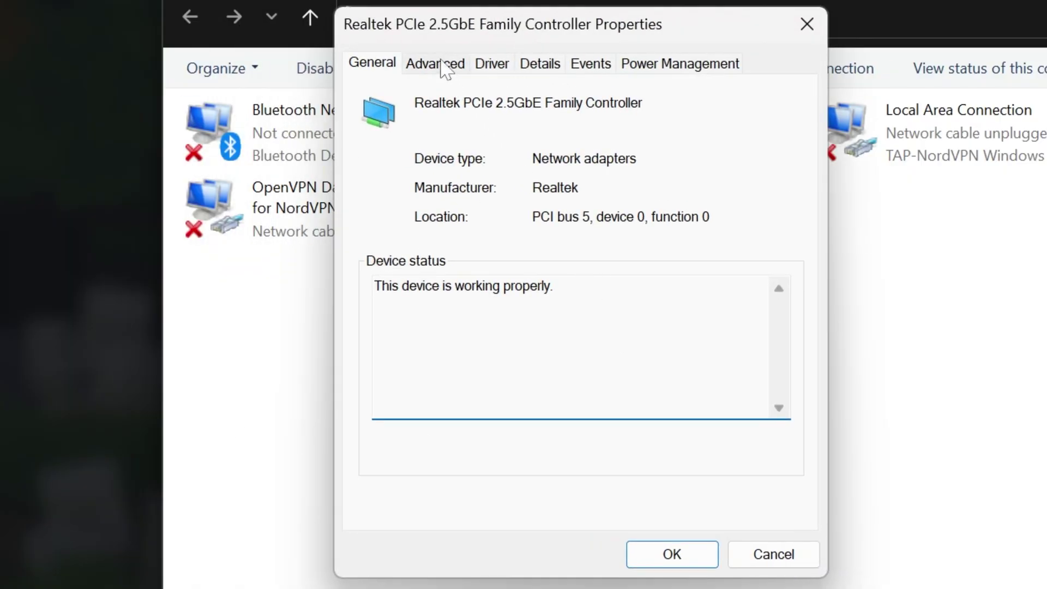
pyautogui.click(446, 68)
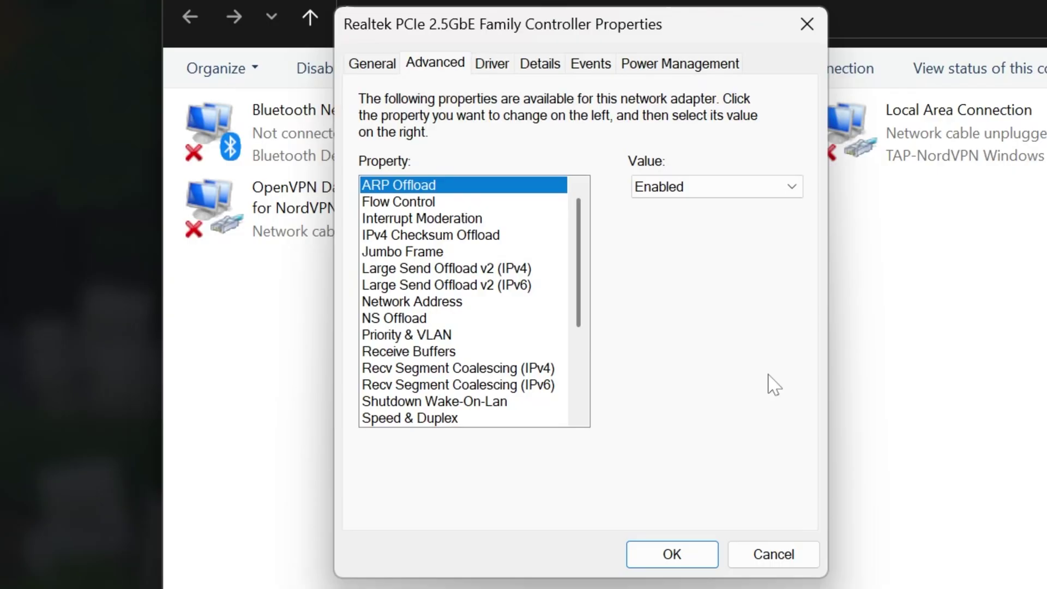
# Step: Switch Priority & VLAN to Disabled, then return it to Priority & VLAN Enabled
pyautogui.click(432, 336)
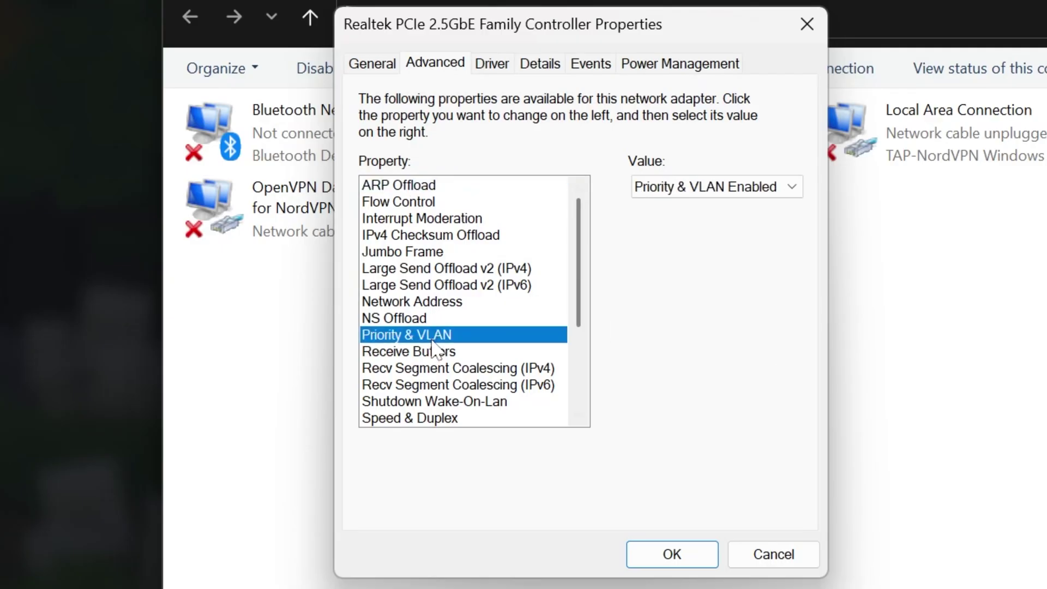
pyautogui.click(711, 191)
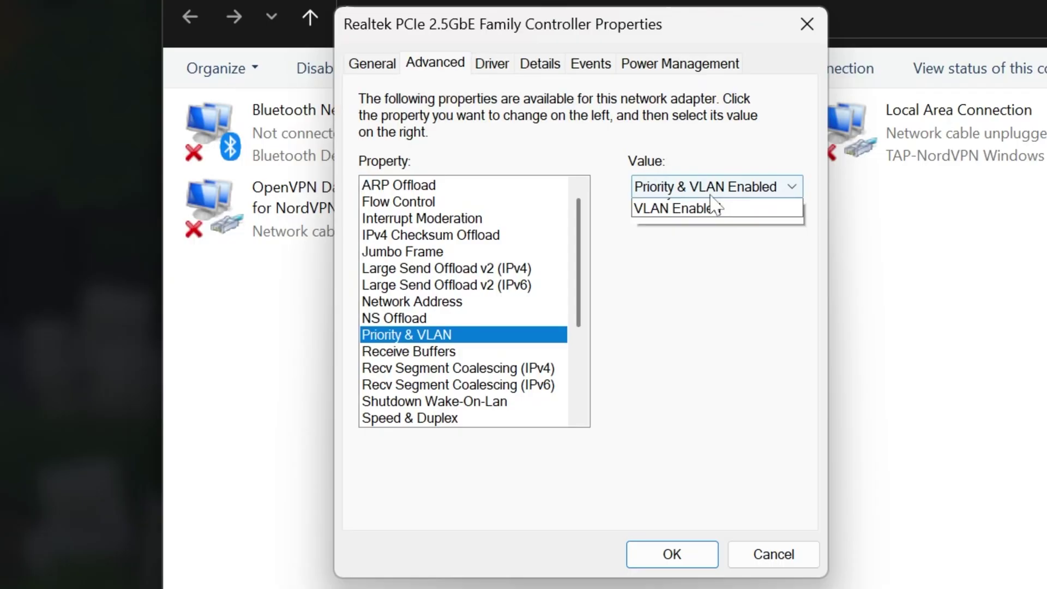
pyautogui.click(738, 209)
pyautogui.click(690, 188)
pyautogui.click(709, 224)
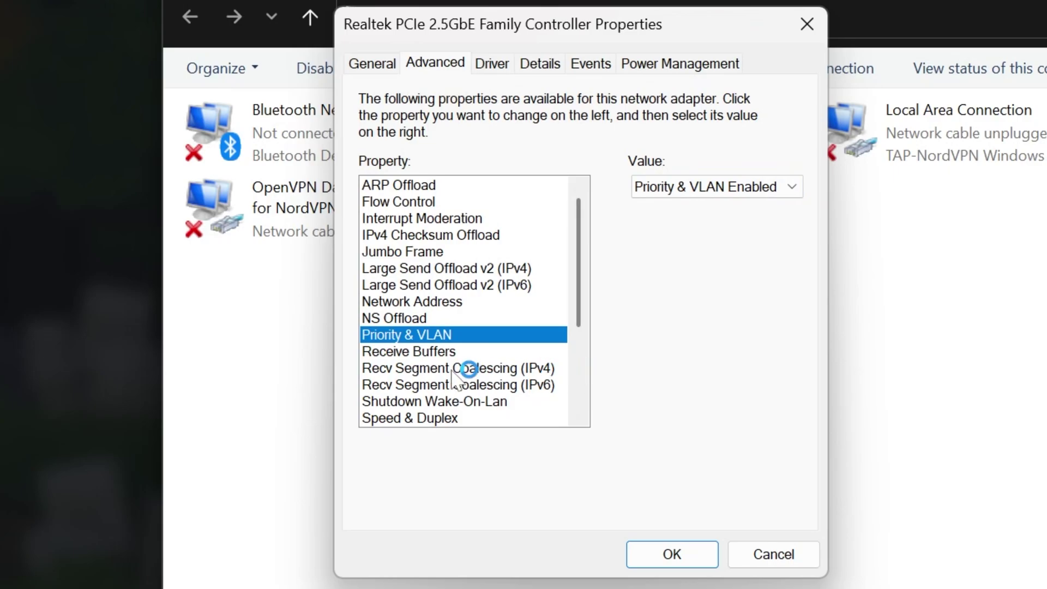
# Step: Keep Recv Segment Coalescing (IPv4) and (IPv6) both set to Disabled
pyautogui.click(474, 374)
pyautogui.click(675, 189)
pyautogui.click(663, 414)
pyautogui.click(506, 384)
pyautogui.click(720, 186)
pyautogui.click(697, 208)
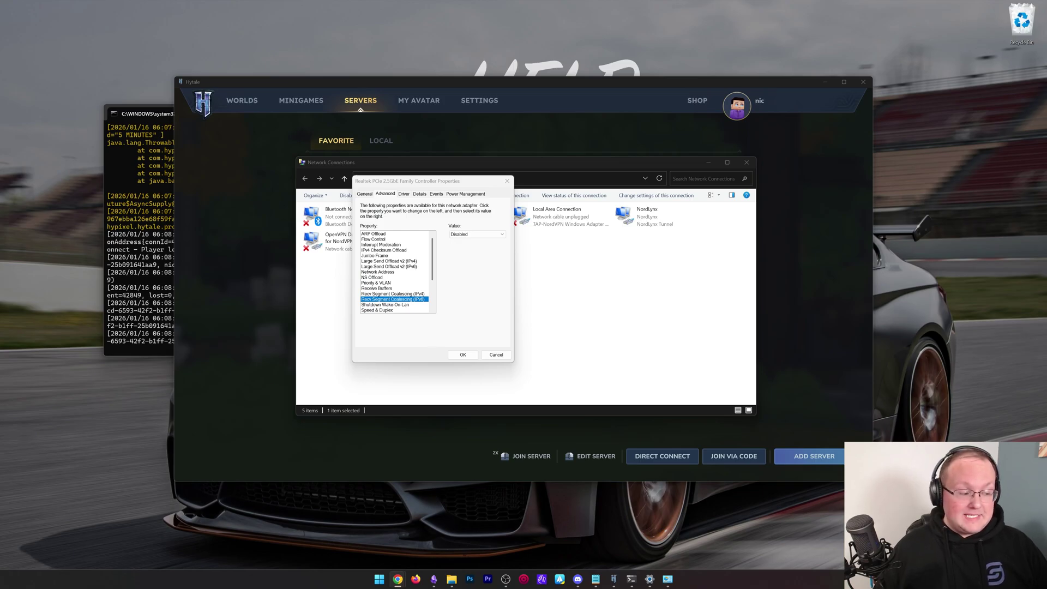
# Step: Read the Notepad list of Energy Efficient Ethernet, Flow Control and Green Ethernet, then return to Realtek Properties
pyautogui.click(597, 581)
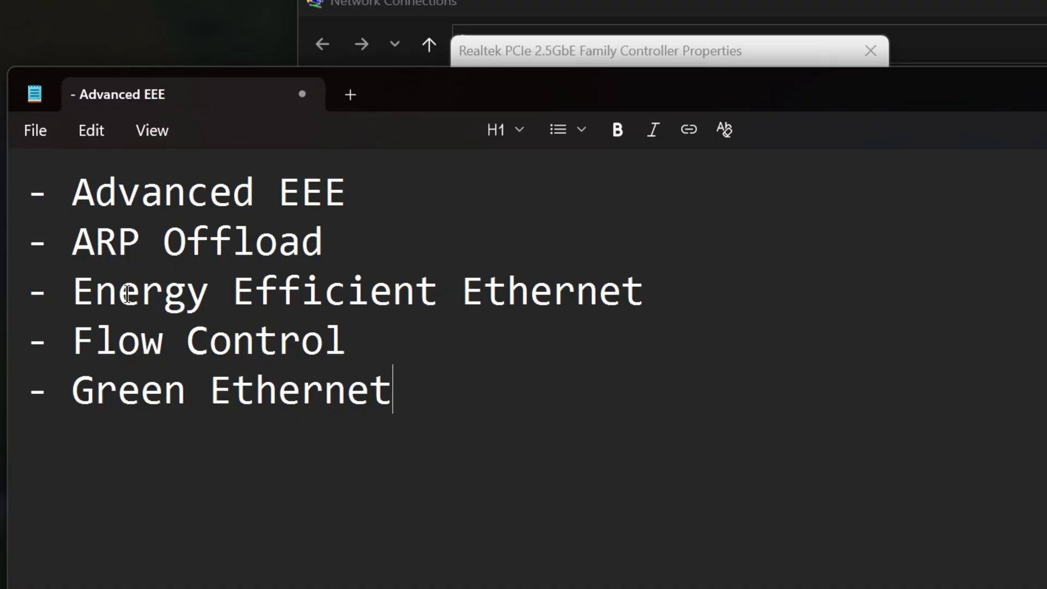
pyautogui.click(127, 294)
pyautogui.click(484, 292)
pyautogui.click(141, 341)
pyautogui.click(254, 341)
pyautogui.click(302, 386)
pyautogui.click(627, 54)
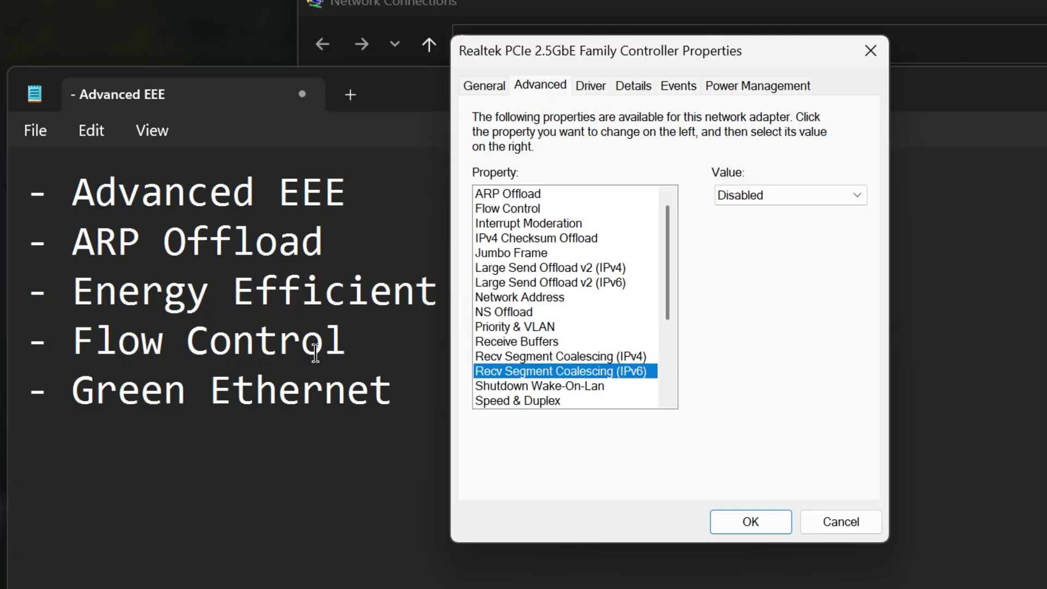